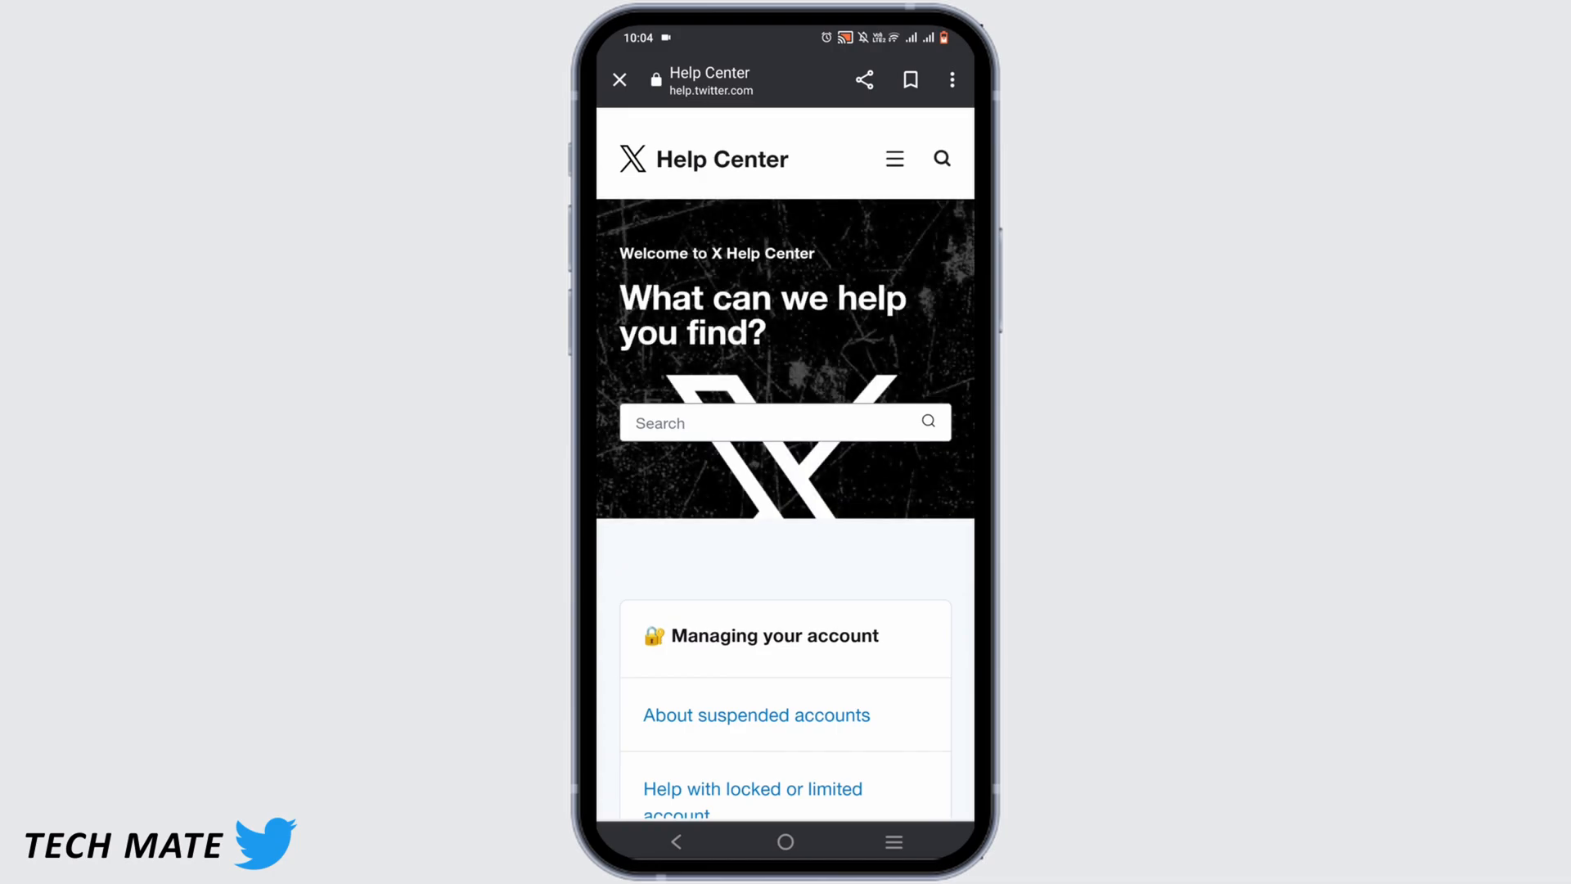
scroll(786, 553, "down", 4)
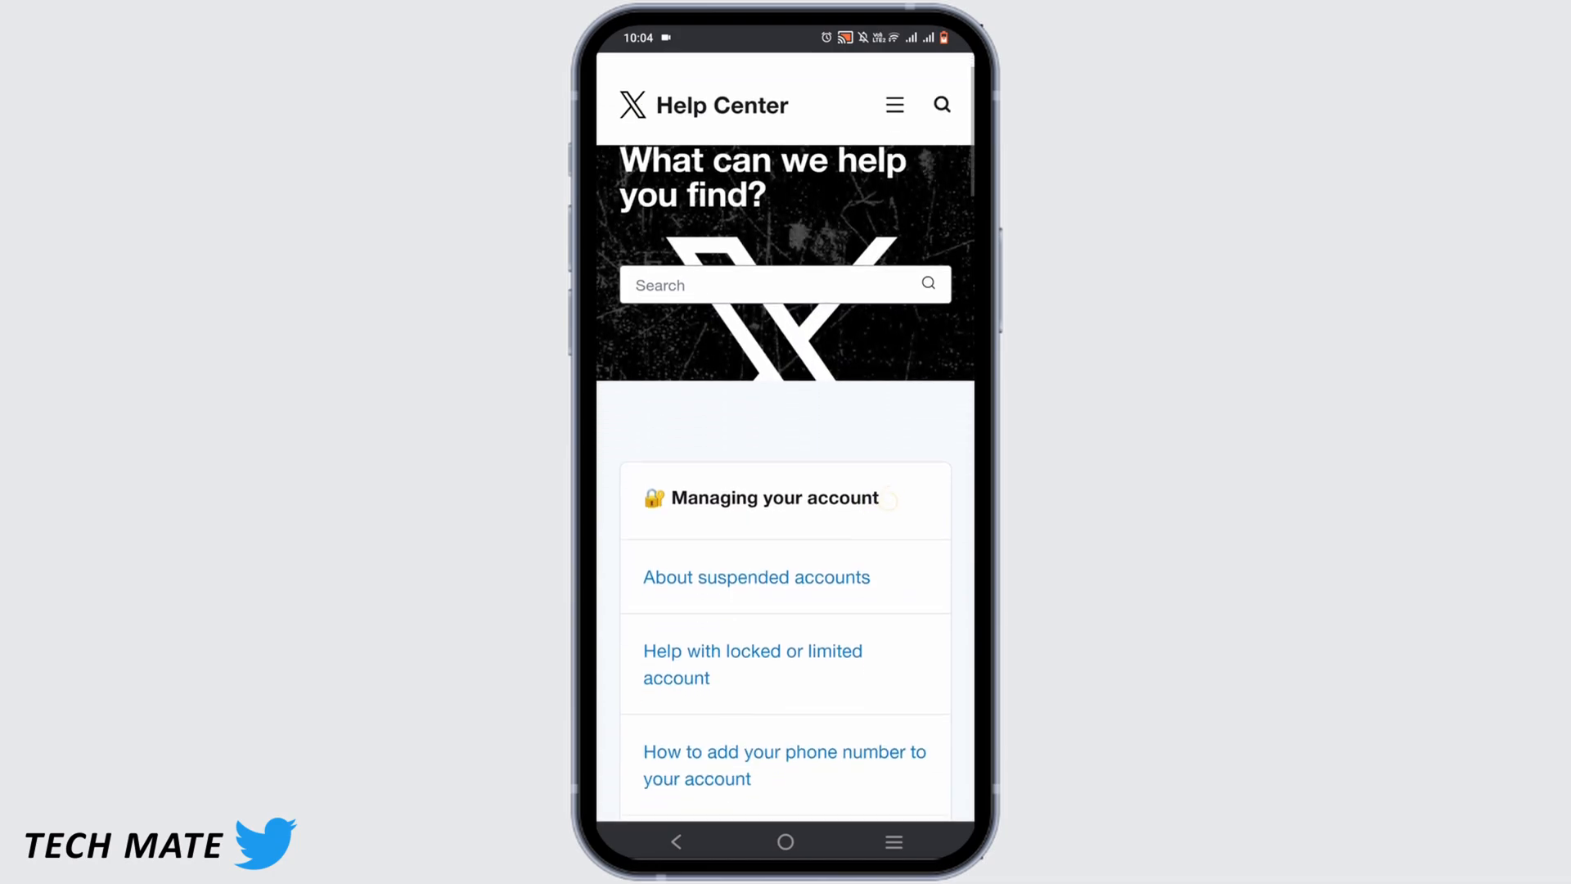
- Read the About suspended accounts article and follow its 'file an appeal' link
left_click(757, 515)
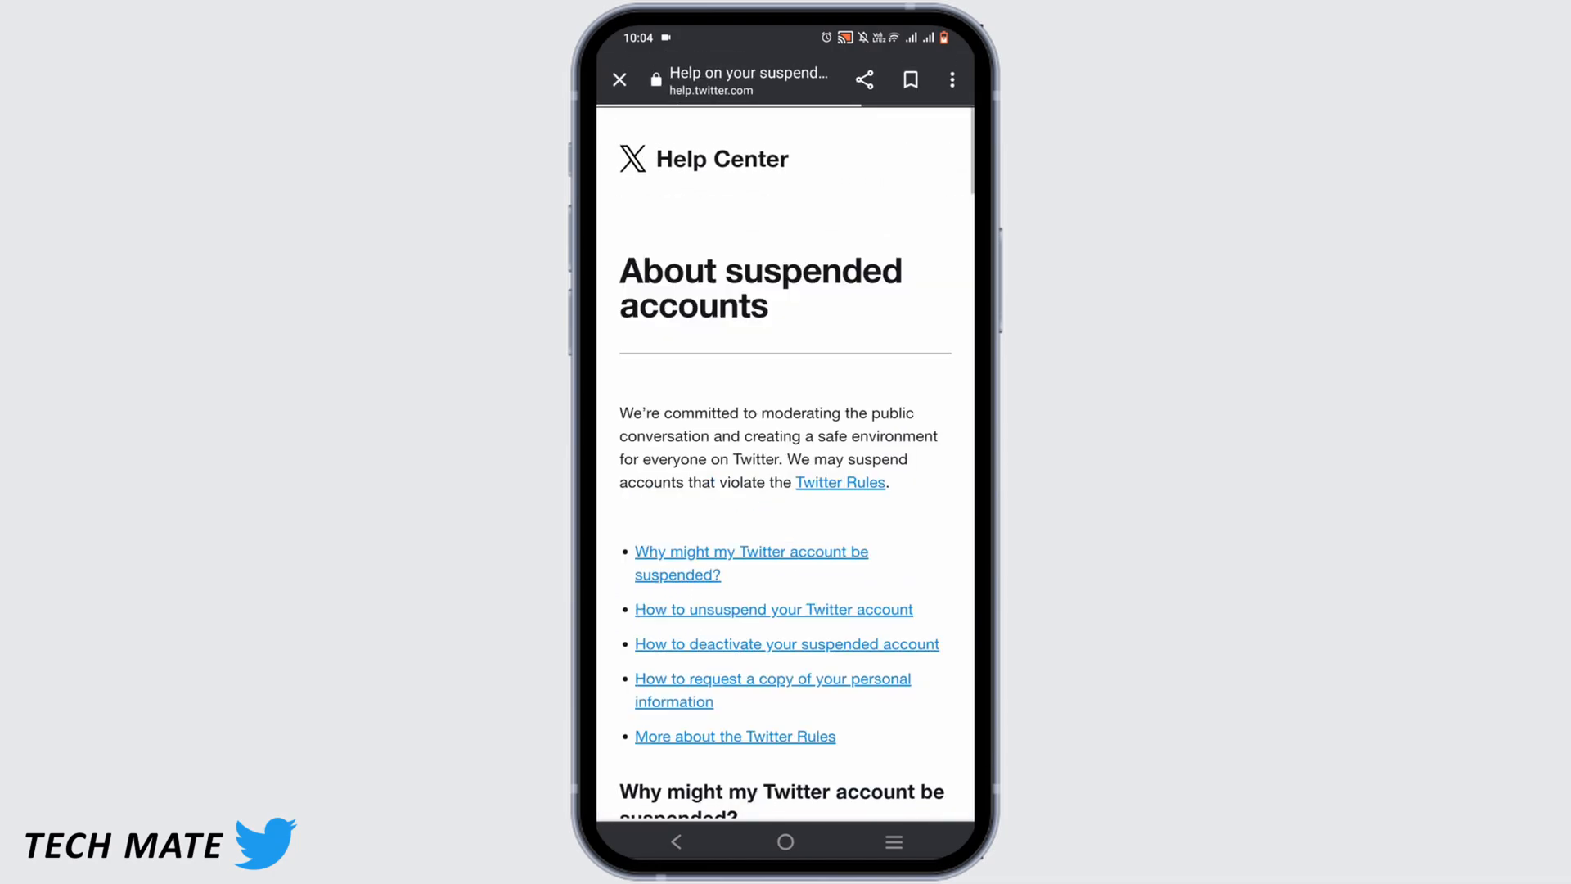
scroll(786, 553, "down", 5)
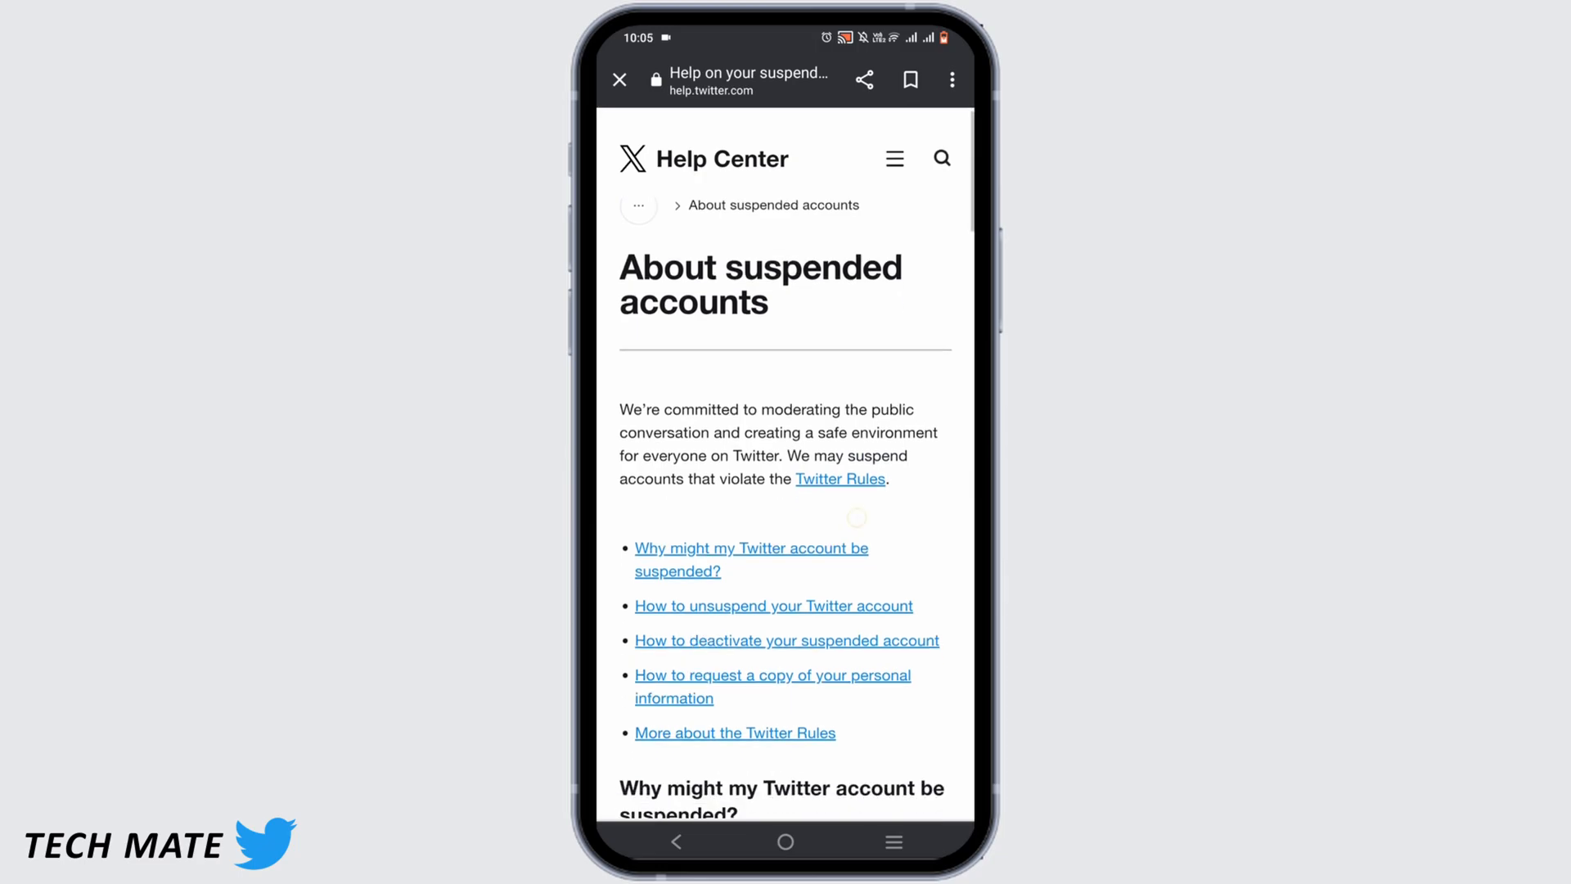
scroll(786, 491, "down", 8)
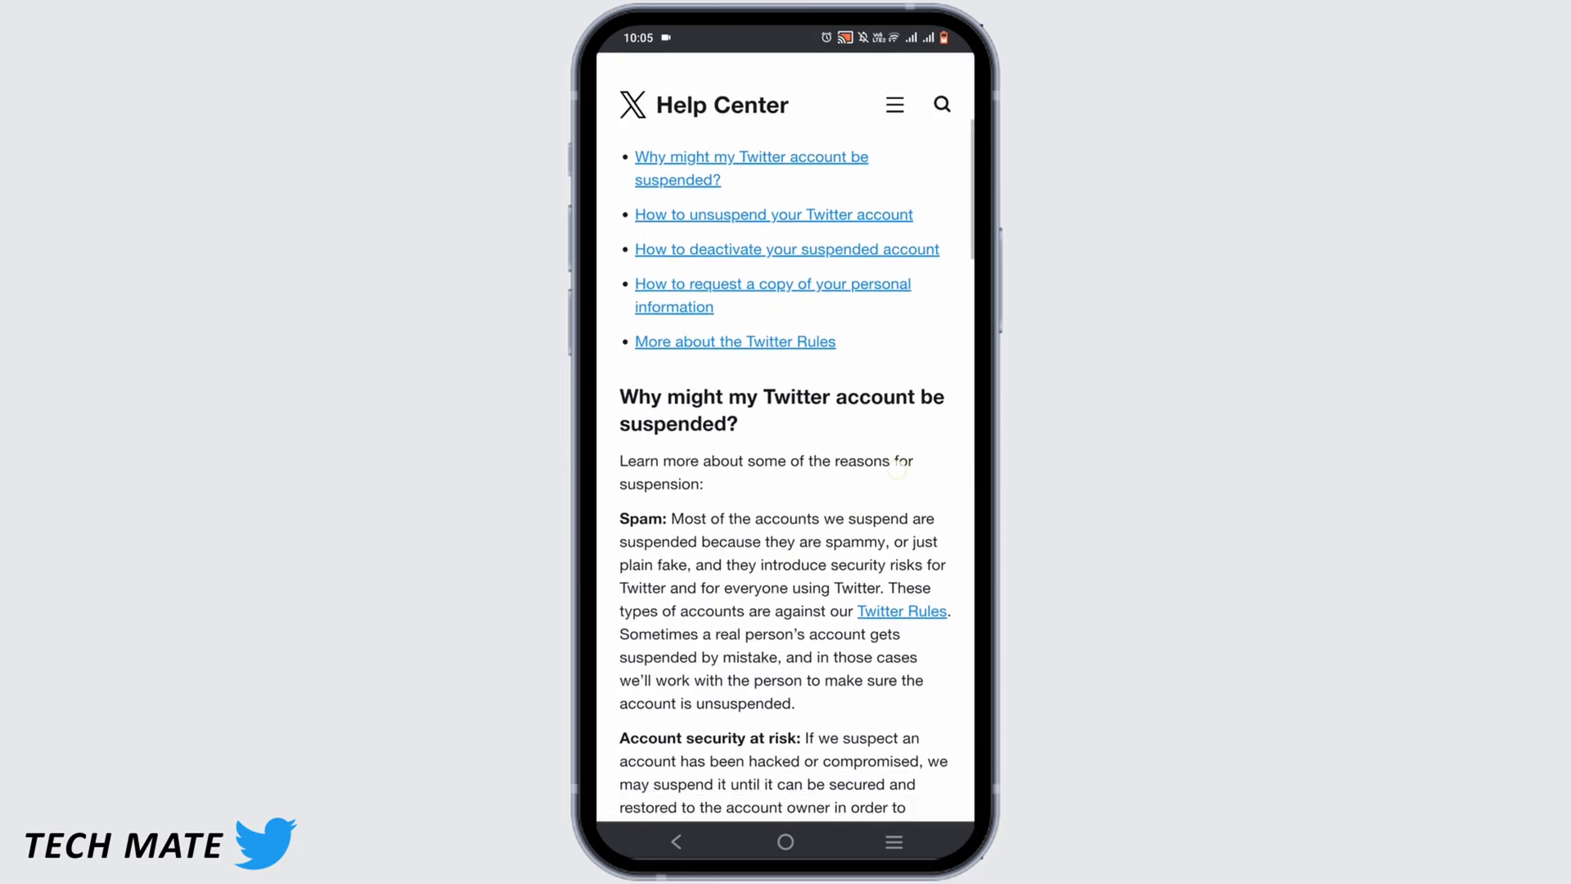
scroll(785, 491, "down", 10)
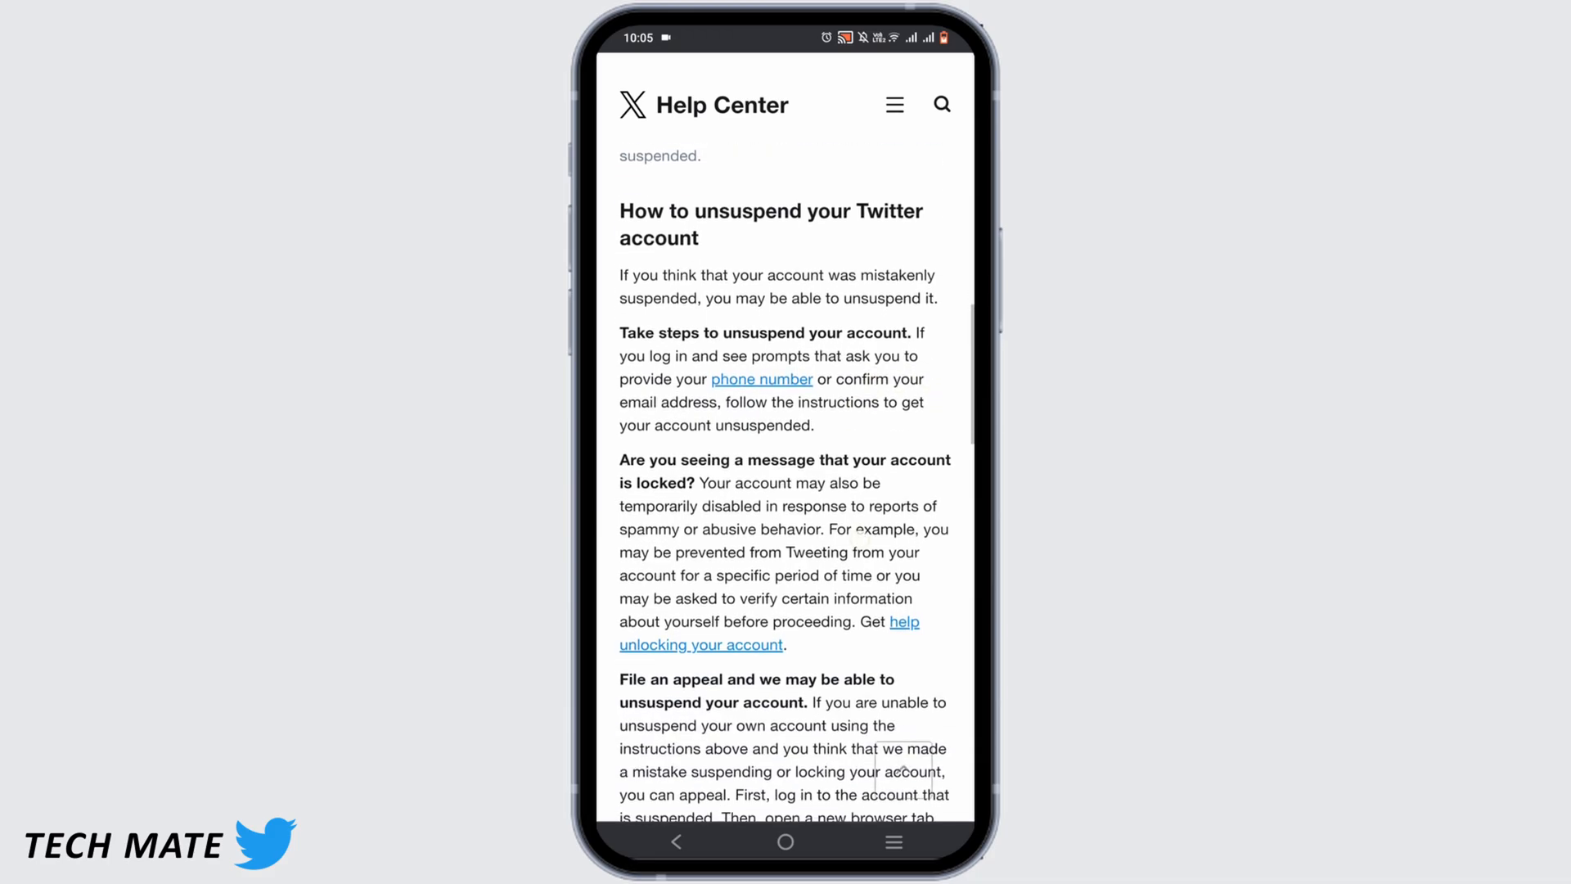
scroll(786, 491, "up", 2)
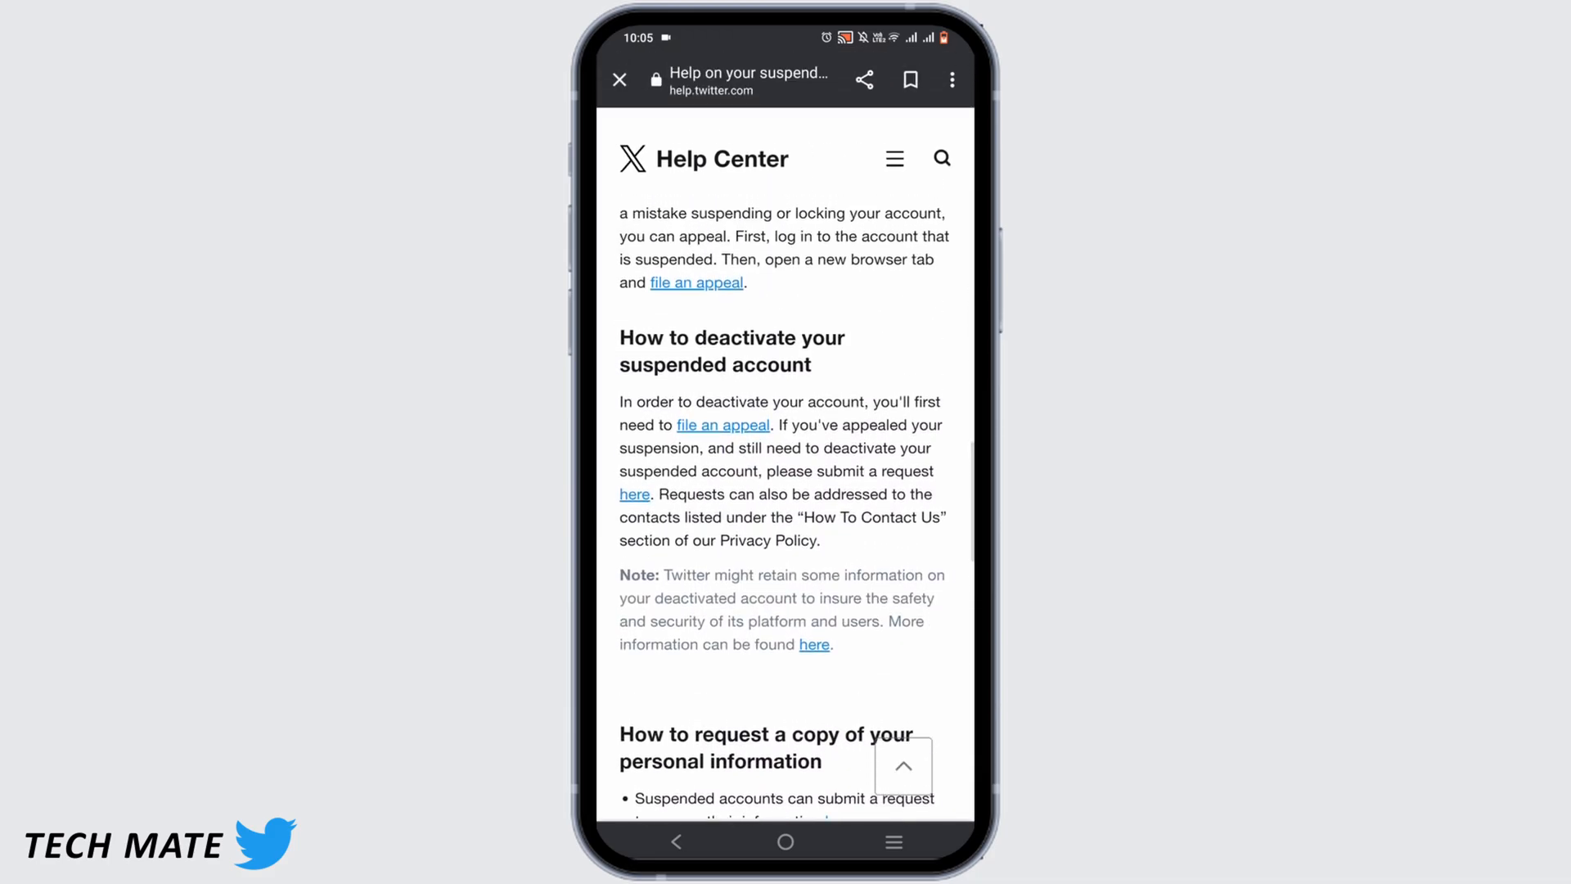
scroll(785, 492, "up", 3)
left_click(696, 430)
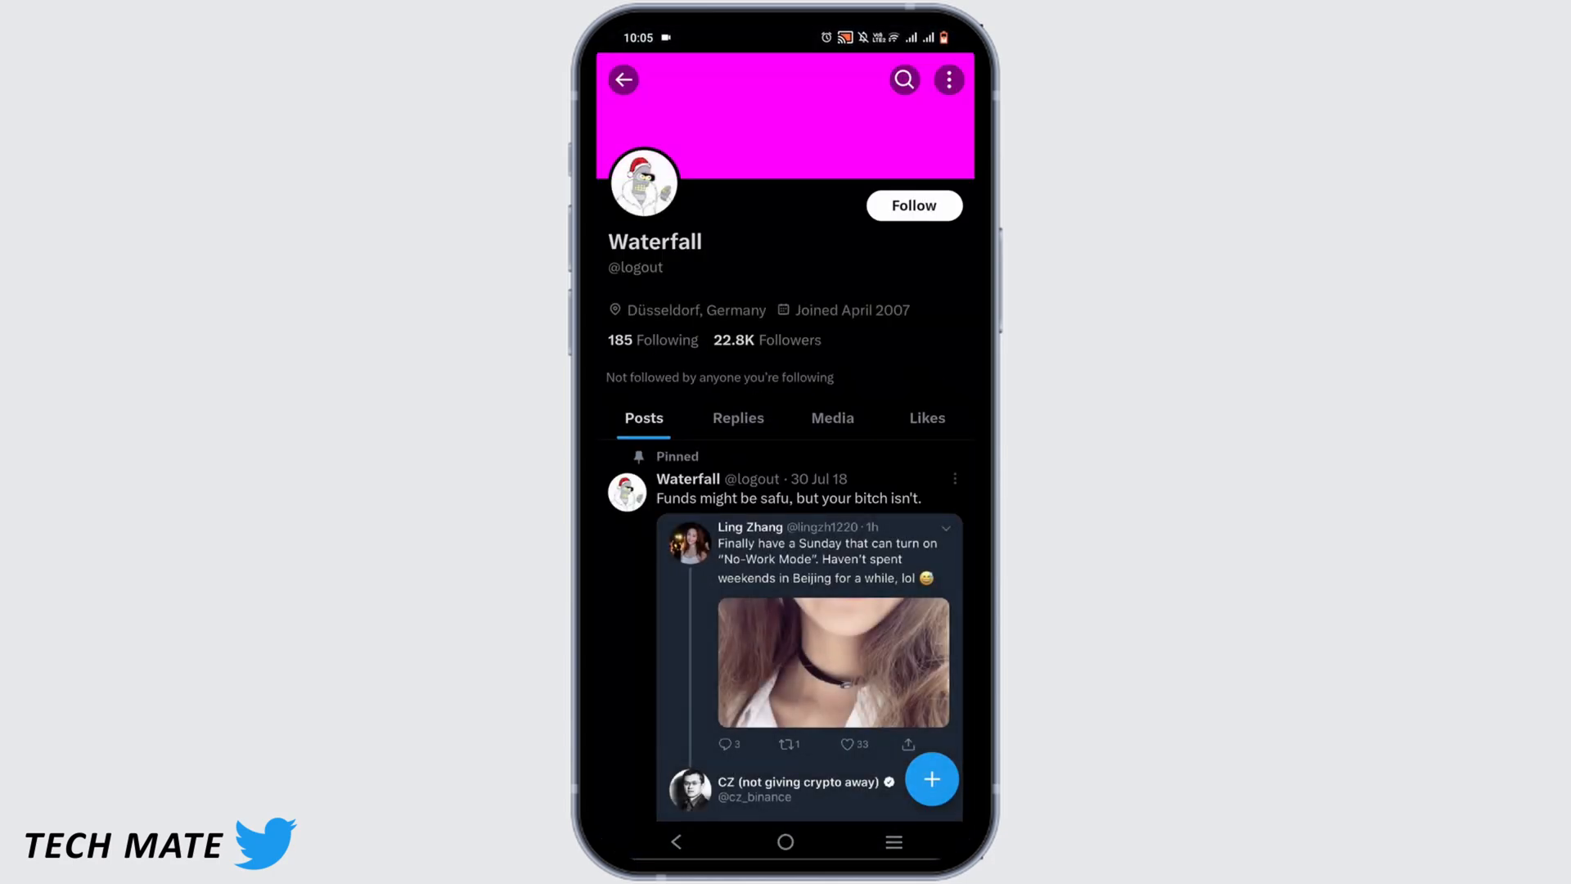
- Leave the X profile page and return to the Help Center appeal page
left_click(625, 79)
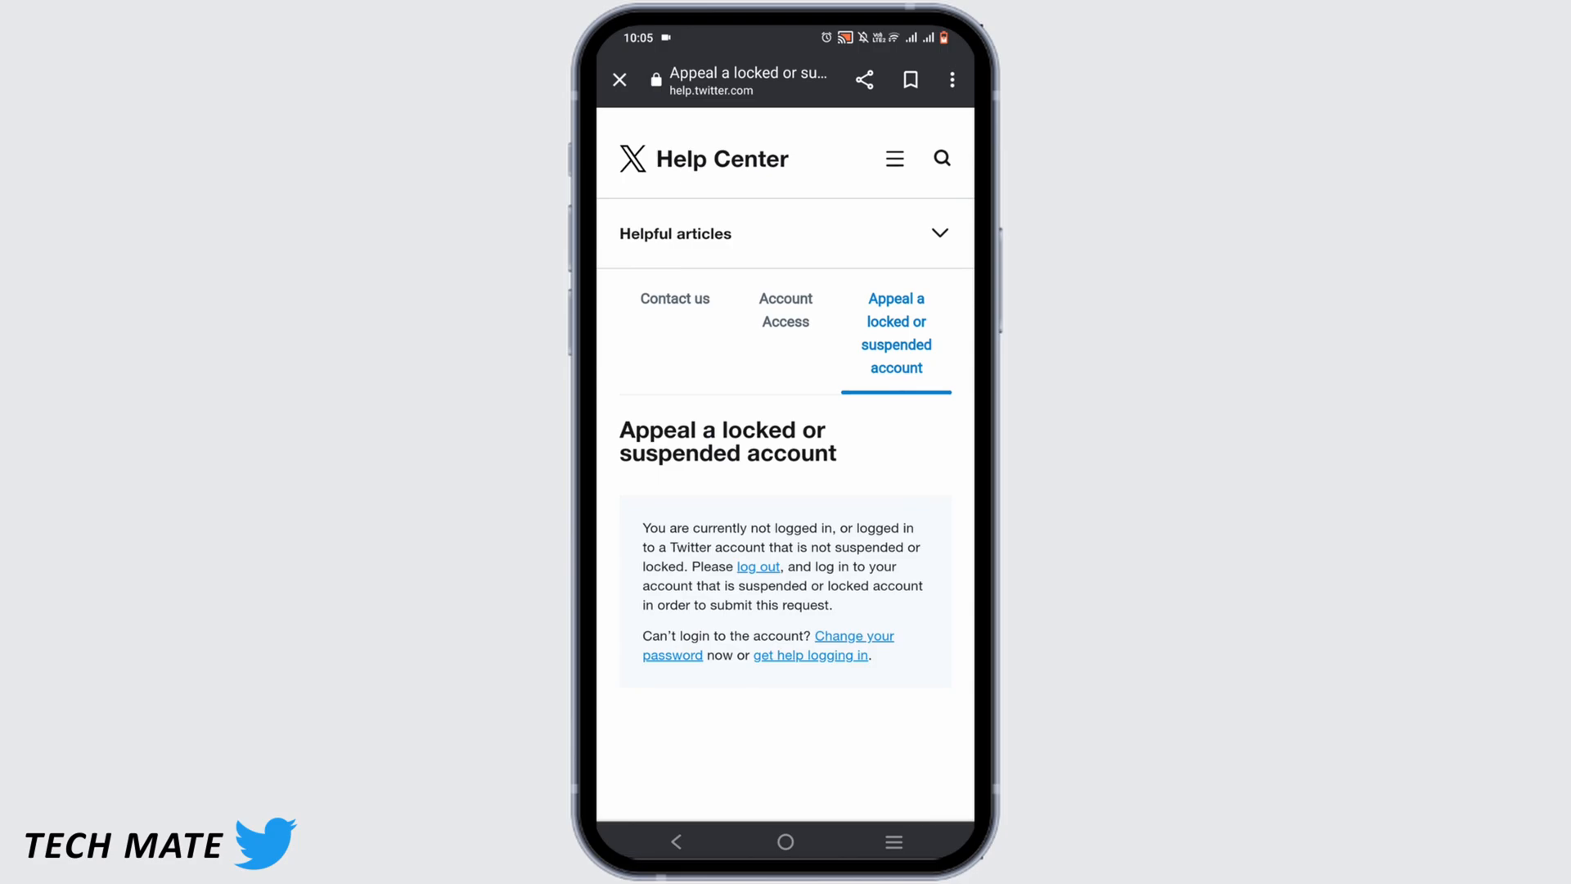
- Expand the Helpful articles list showing Twitter Rules, suspended accounts and enforcement articles
left_click(675, 234)
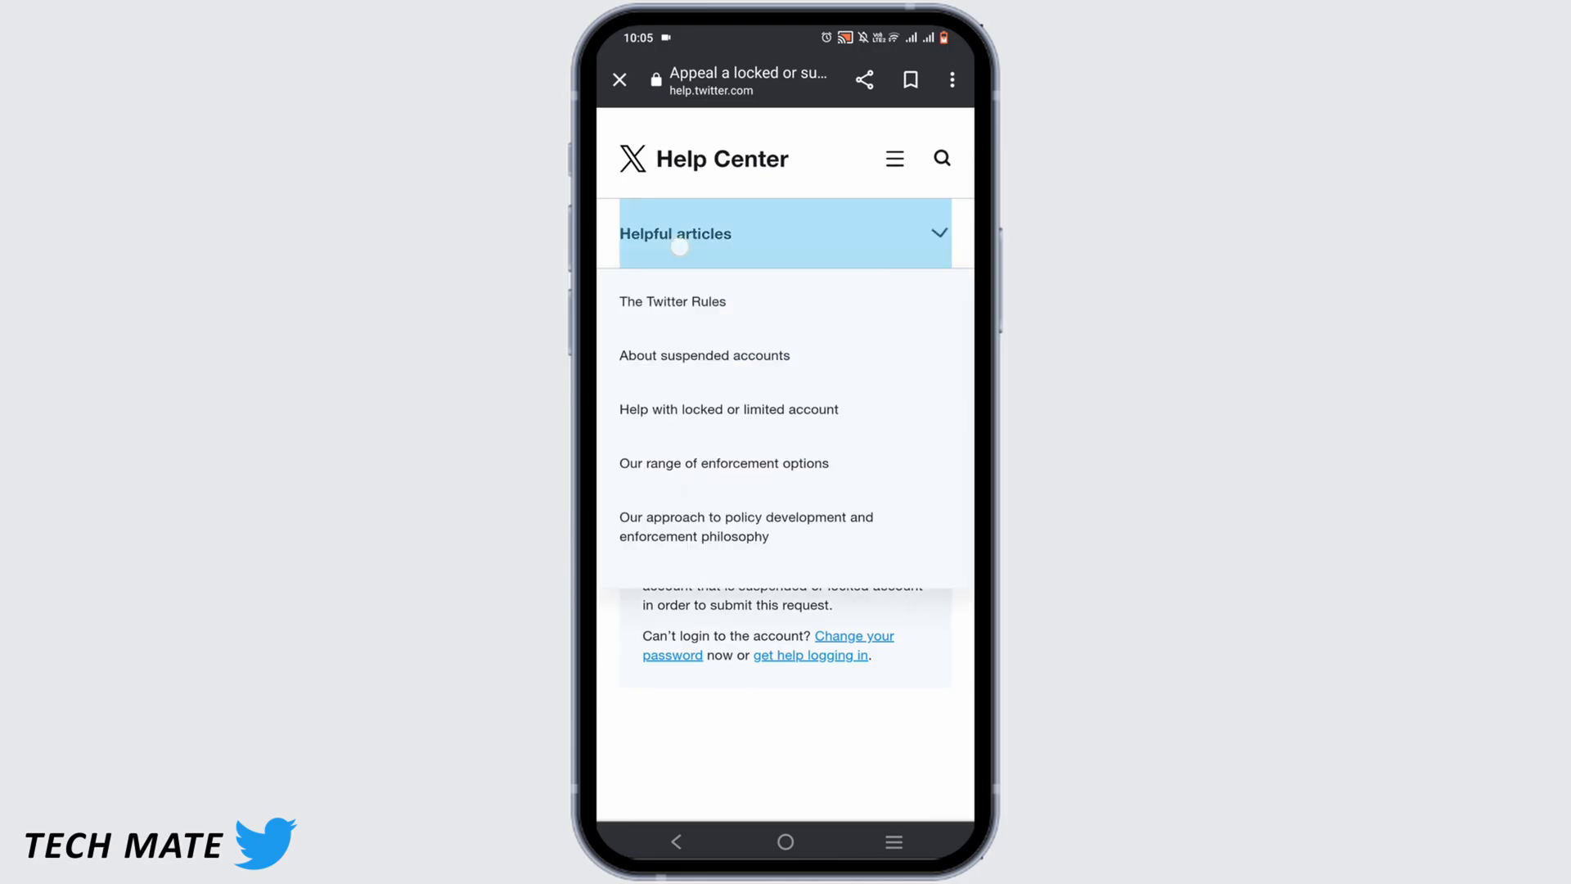